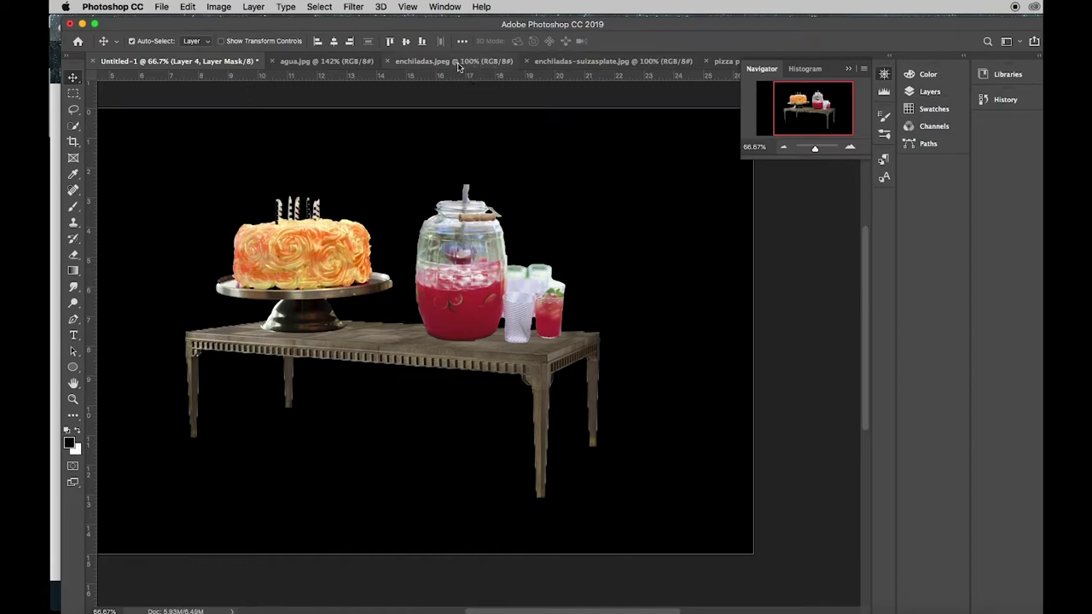
Show enchiladas.jpeg in Photoshop, then switch to Chrome's Google Images results for 'enchiladas'.
{"action": "left_click", "coordinate": [444, 62]}
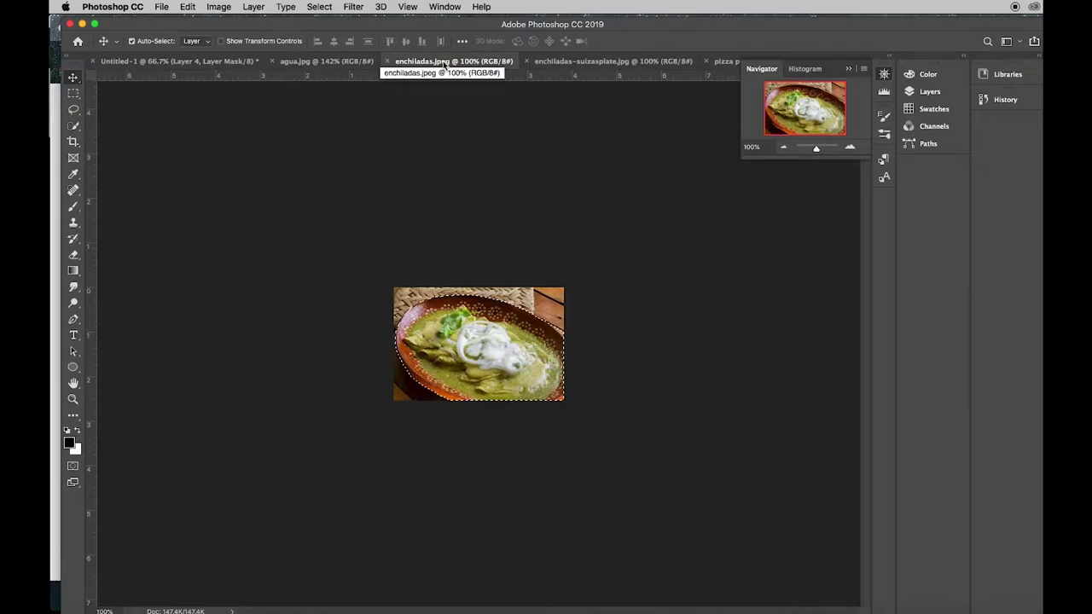
{"action": "key", "text": "super+Tab"}
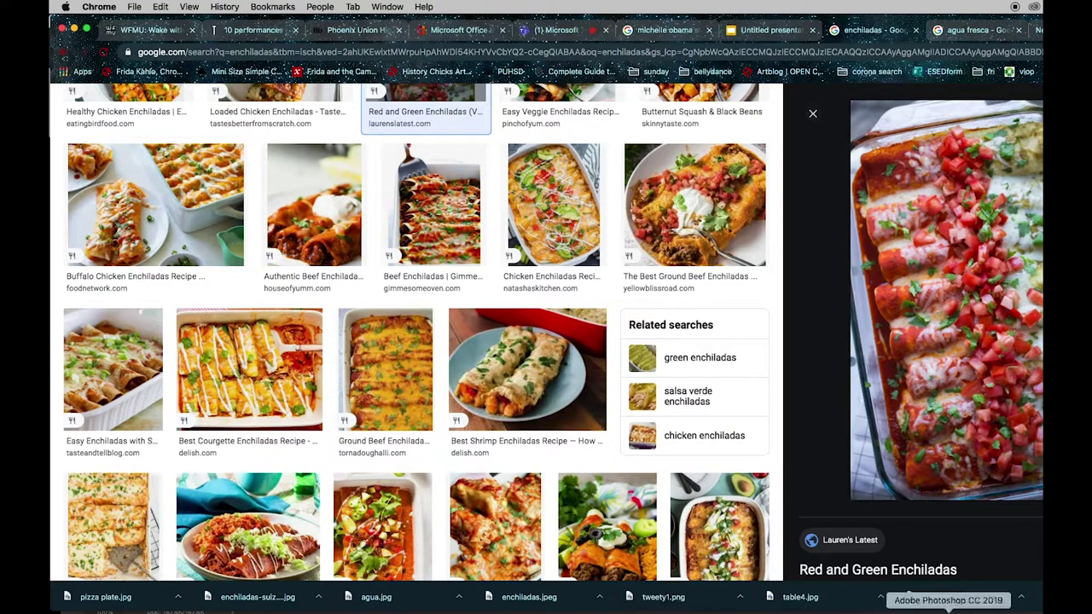
Return from Chrome to the enchiladas.jpeg document in Photoshop.
{"action": "left_click", "coordinate": [947, 609]}
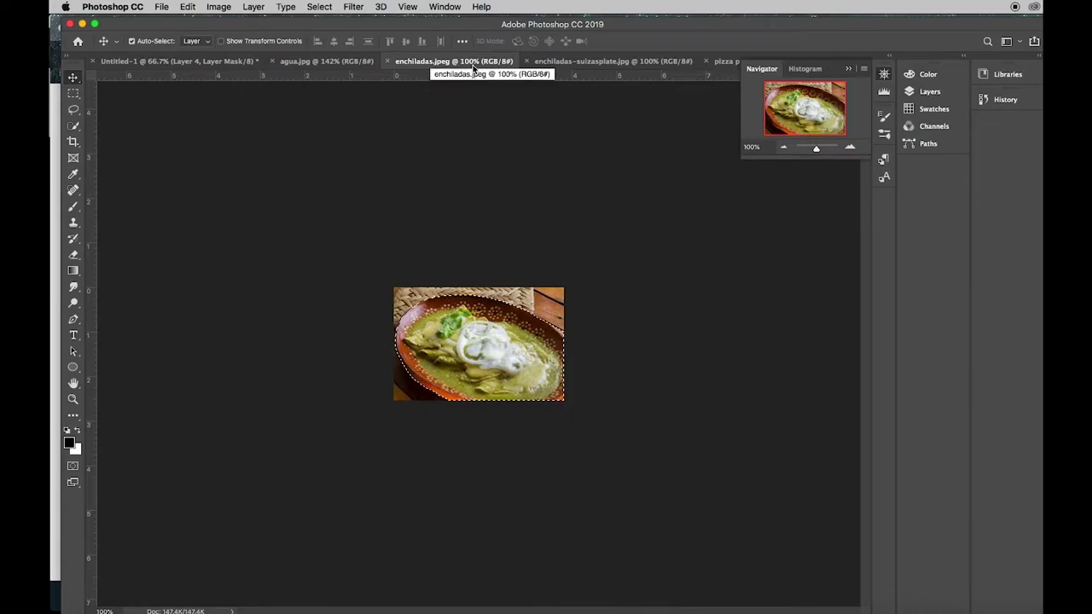
{"action": "left_click", "coordinate": [220, 7]}
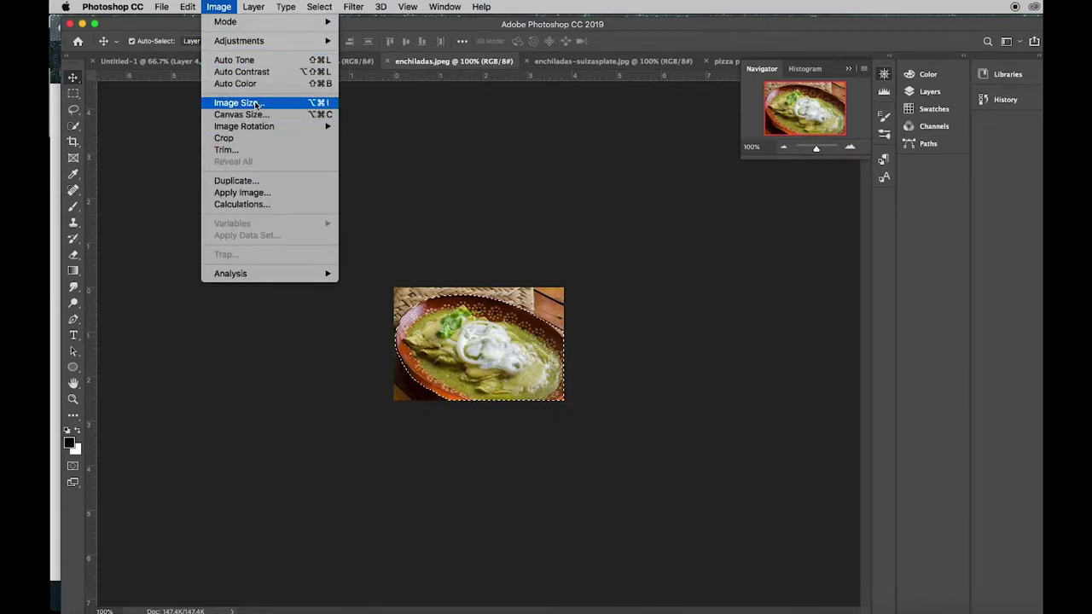
{"action": "left_click", "coordinate": [255, 103]}
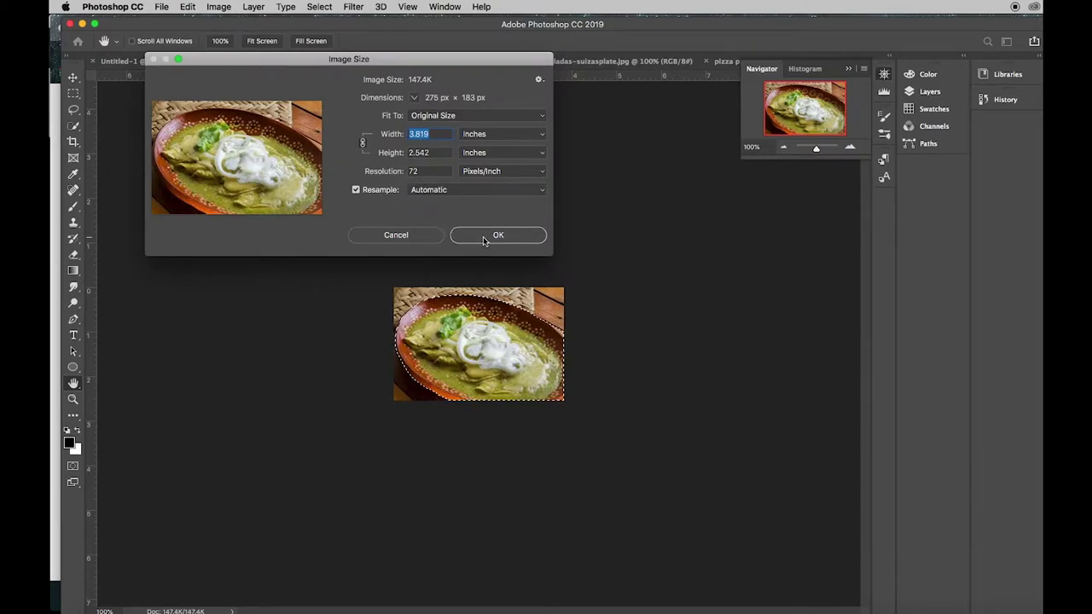
{"action": "left_click", "coordinate": [515, 237]}
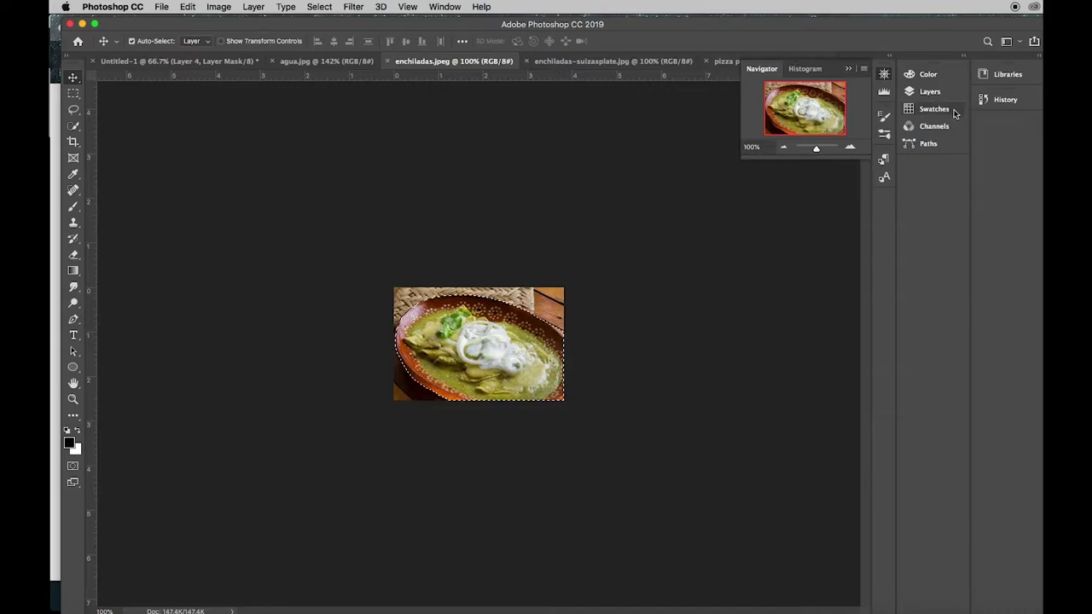
Zoom the enchiladas image in to 400%, then switch to enchiladas-suizasplate.jpg.
{"action": "left_click", "coordinate": [852, 150]}
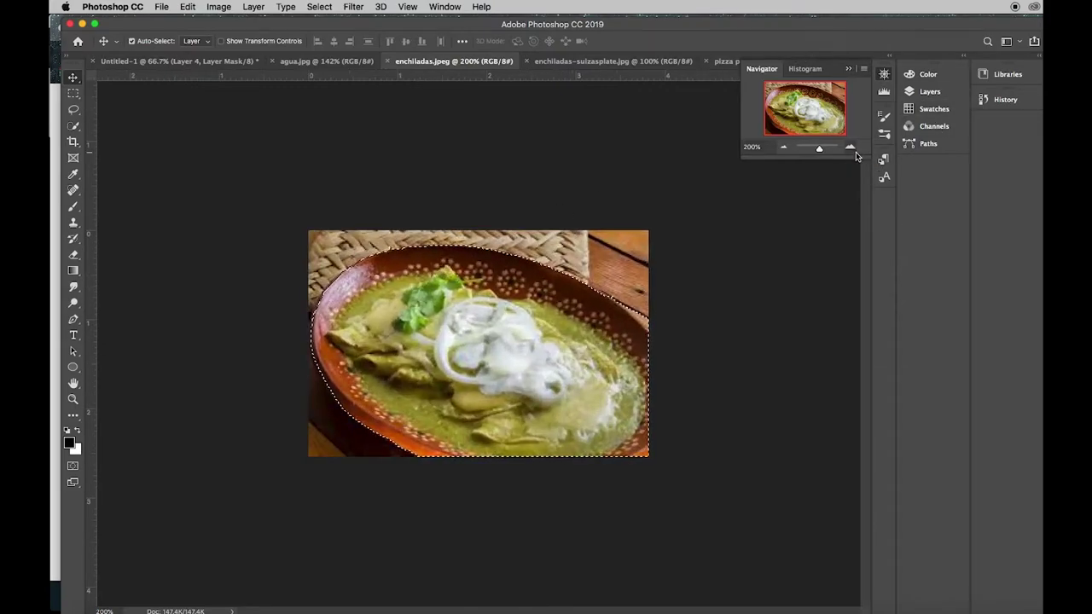
{"action": "left_click", "coordinate": [856, 152]}
{"action": "left_click", "coordinate": [855, 152]}
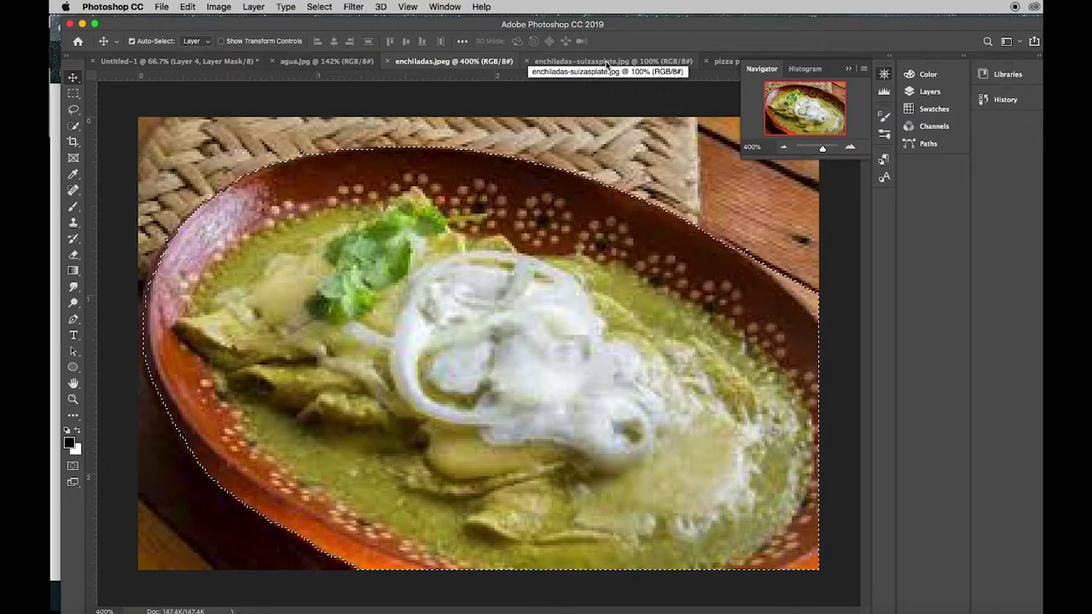
{"action": "left_click", "coordinate": [669, 64]}
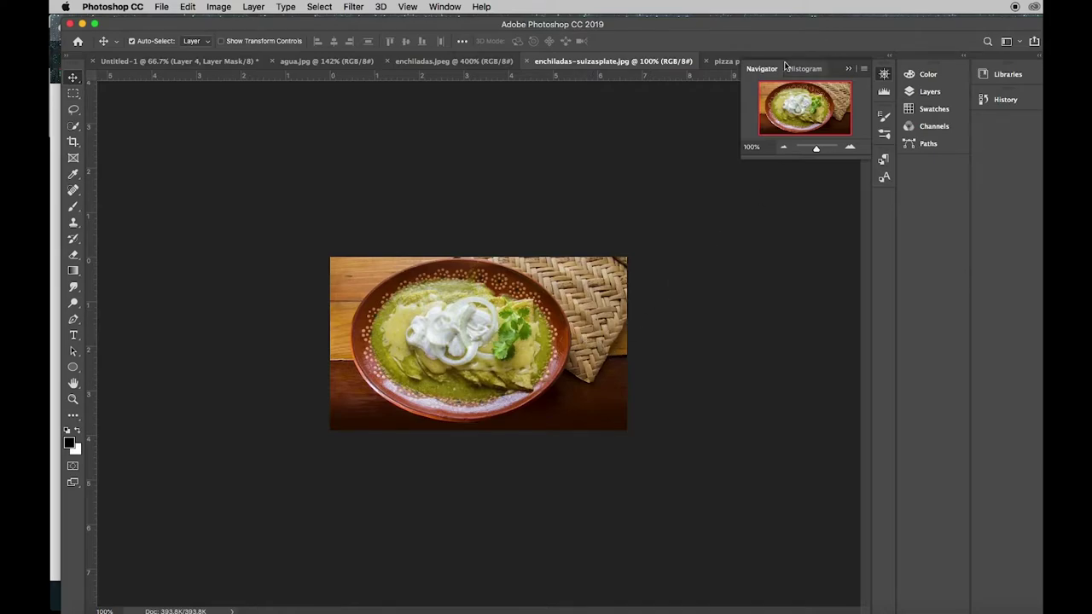
Collapse Navigator and copy the cut-out pizza plate from pizza plate.jpg.
{"action": "left_click", "coordinate": [847, 69]}
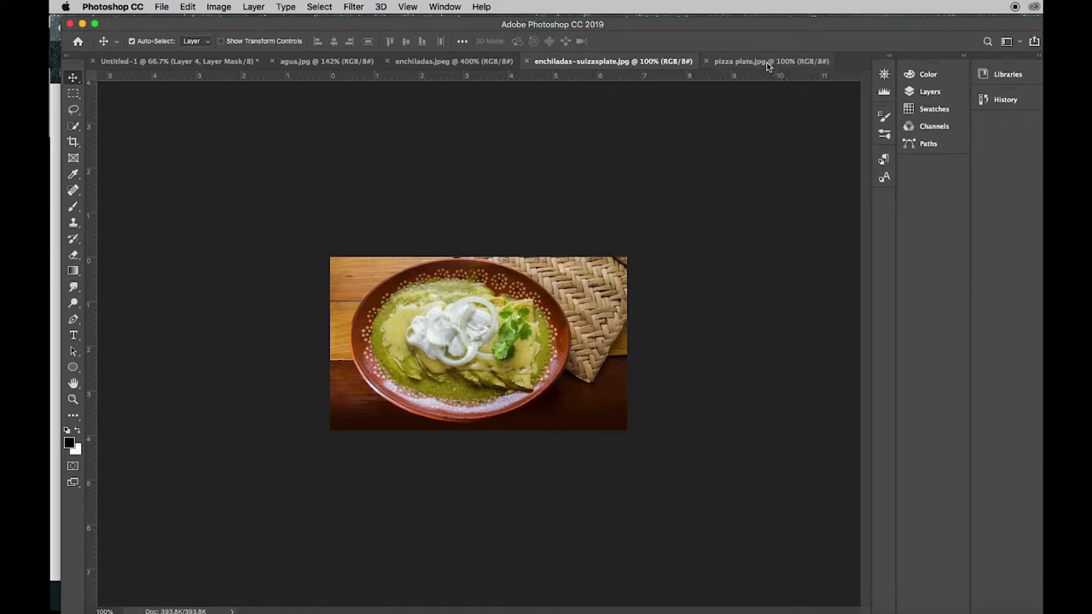
{"action": "left_click", "coordinate": [766, 61]}
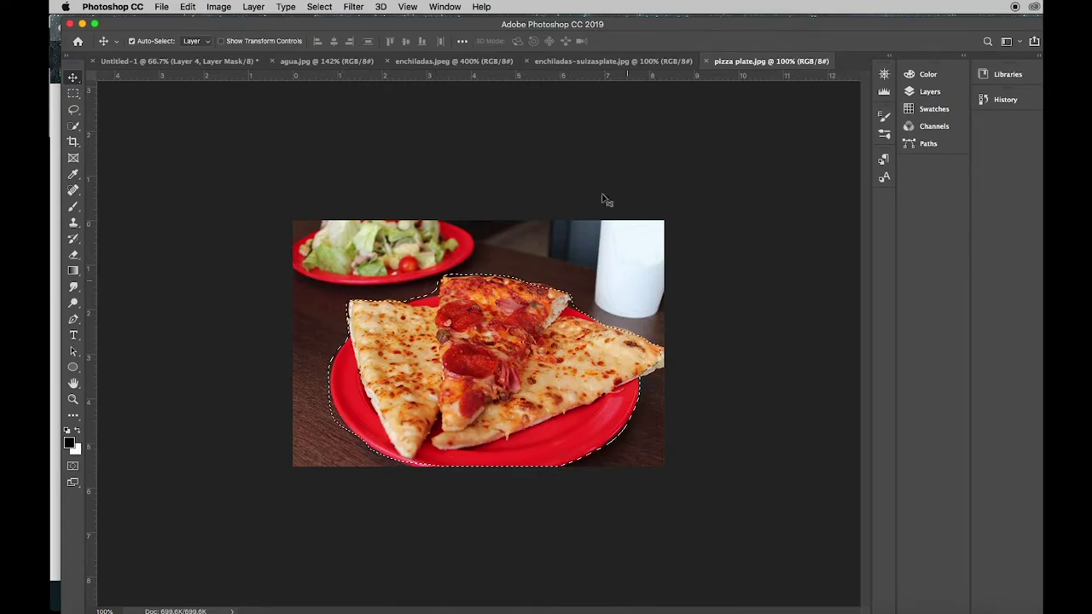
{"action": "left_click", "coordinate": [188, 6]}
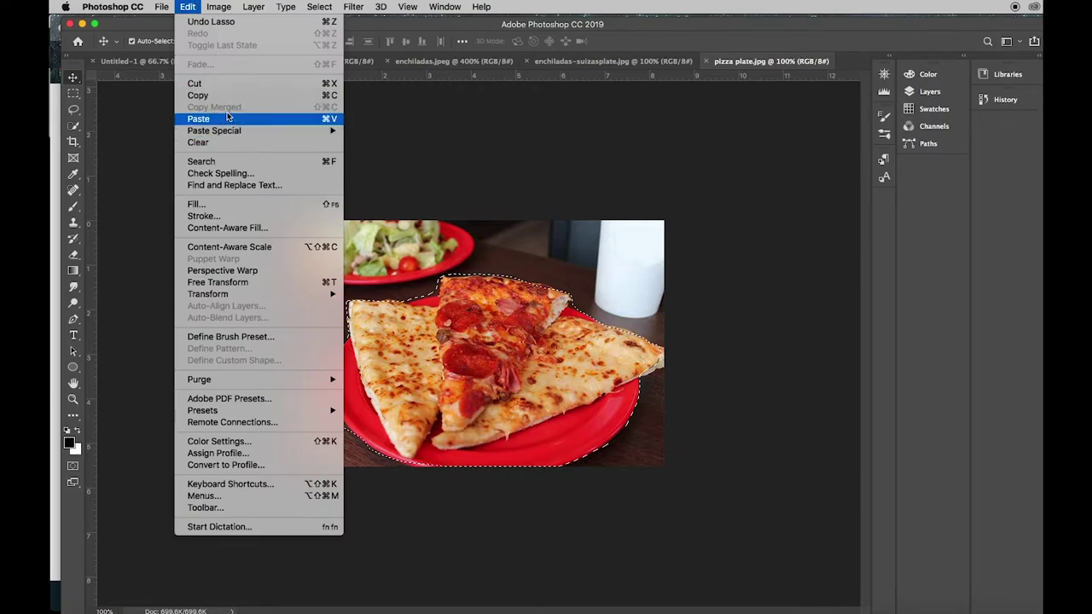
{"action": "left_click", "coordinate": [220, 92]}
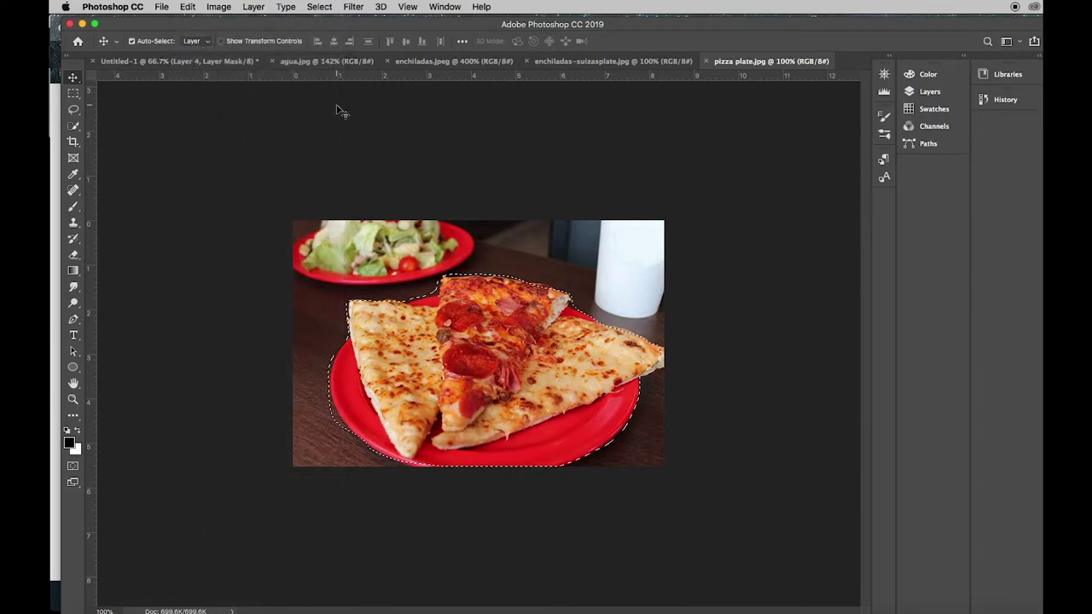
Paste the pizza plate into the Untitled-1 party table document as Layer 5.
{"action": "left_click", "coordinate": [179, 63]}
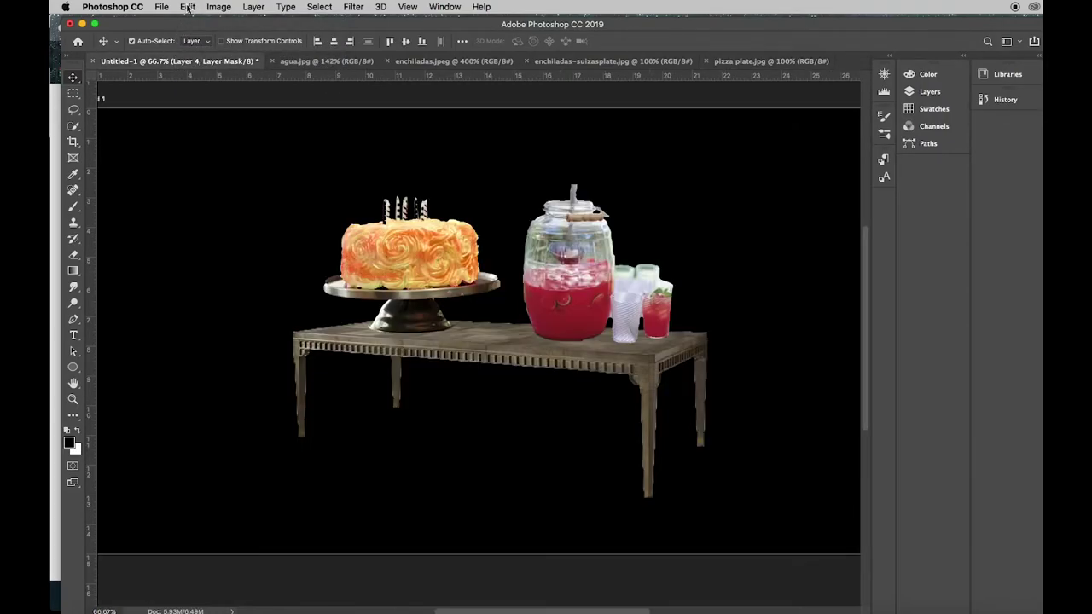
{"action": "left_click", "coordinate": [188, 7]}
{"action": "left_click", "coordinate": [205, 119]}
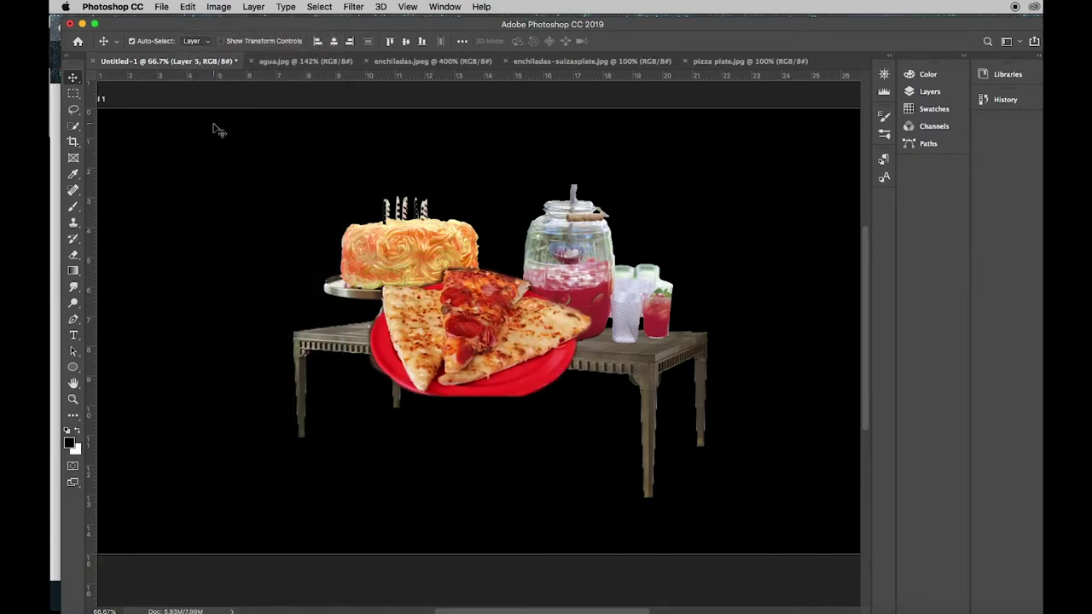
Hide Layer 4 and Layer 3, the drink jar and the birthday cake.
{"action": "left_click", "coordinate": [930, 92]}
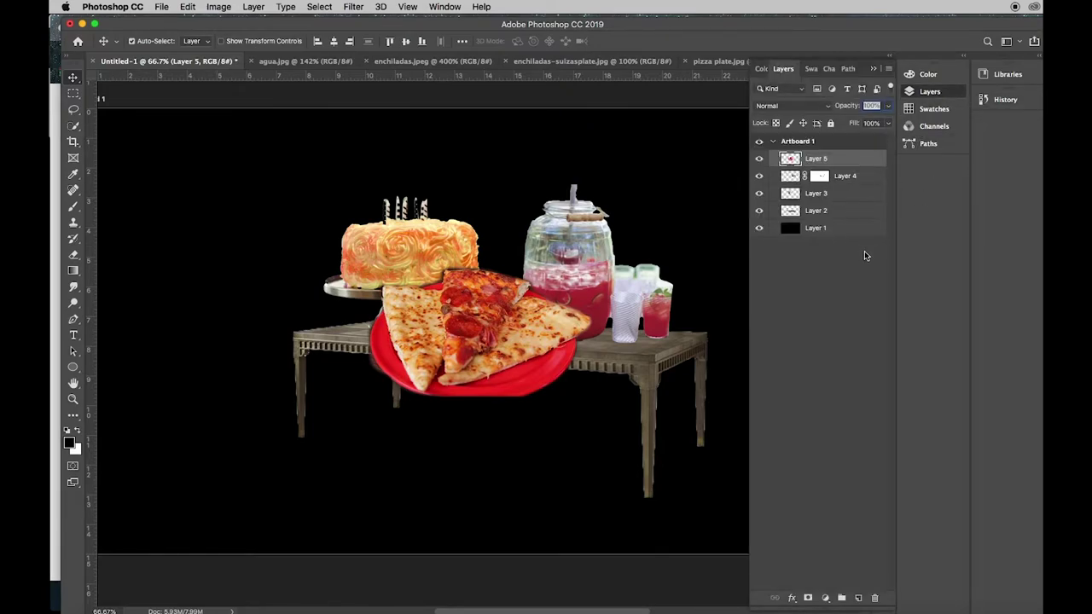
{"action": "left_click", "coordinate": [759, 176]}
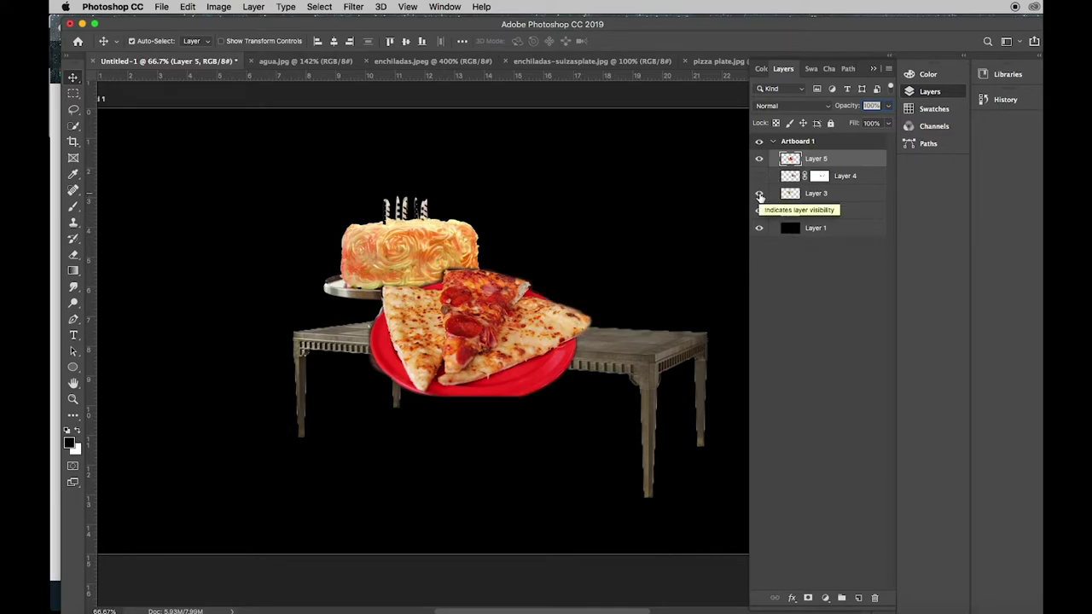
{"action": "left_click", "coordinate": [760, 195]}
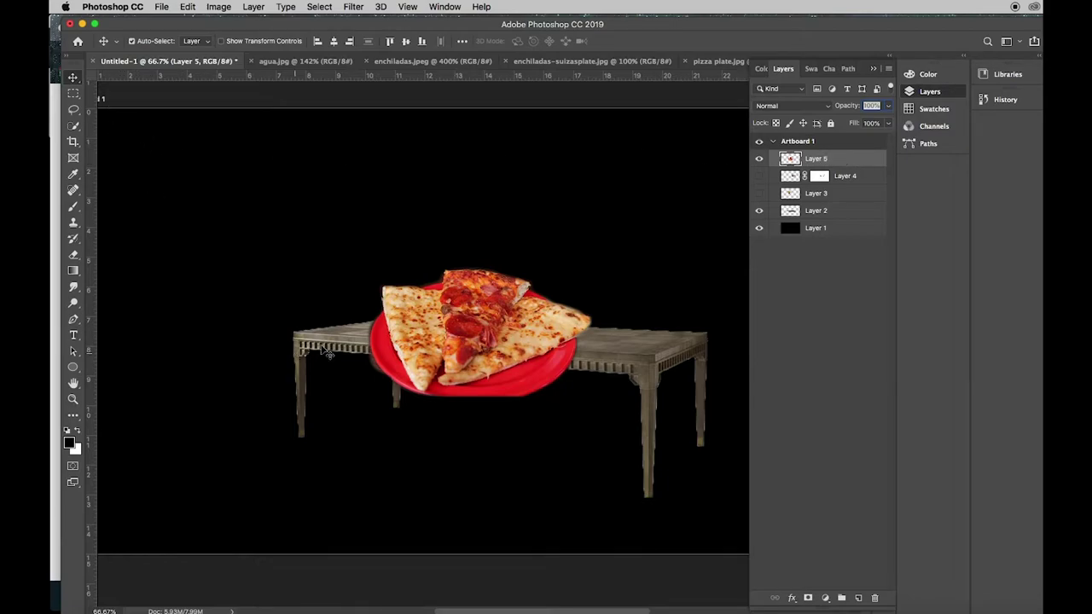
Scale Layer 5's pizza plate to 65% and place it on the tabletop's left side.
{"action": "left_click_drag", "start_coordinate": [500, 358], "coordinate": [481, 309]}
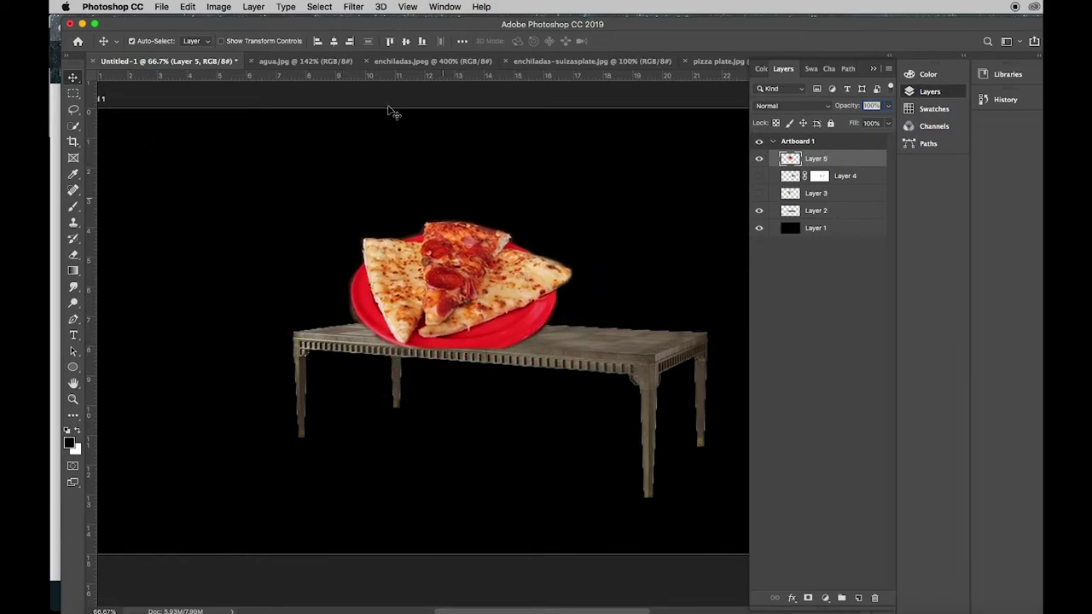
{"action": "left_click", "coordinate": [217, 7]}
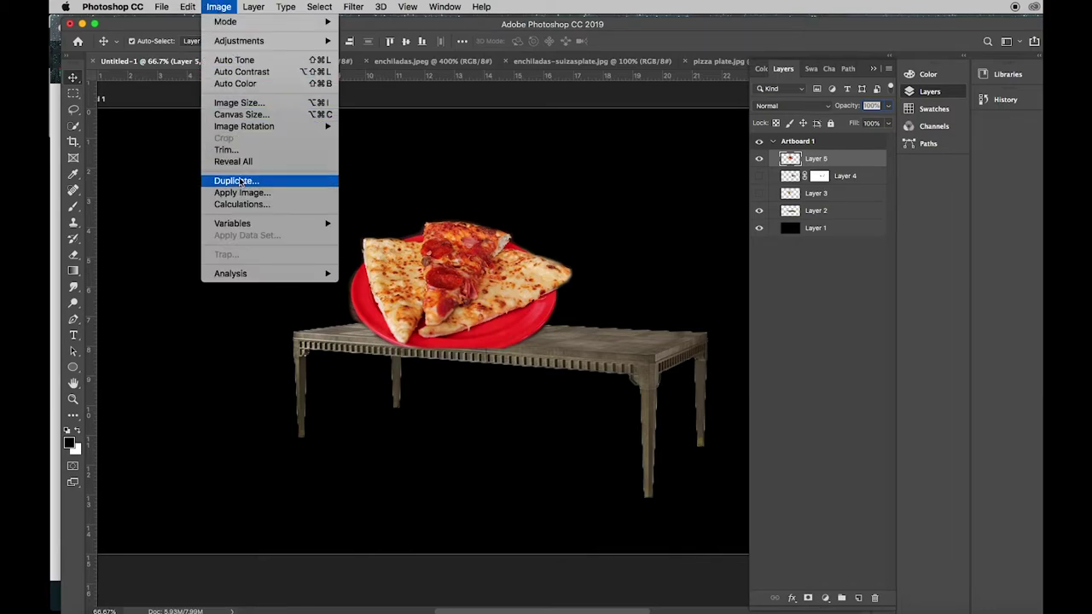
{"action": "mouse_move", "coordinate": [187, 7]}
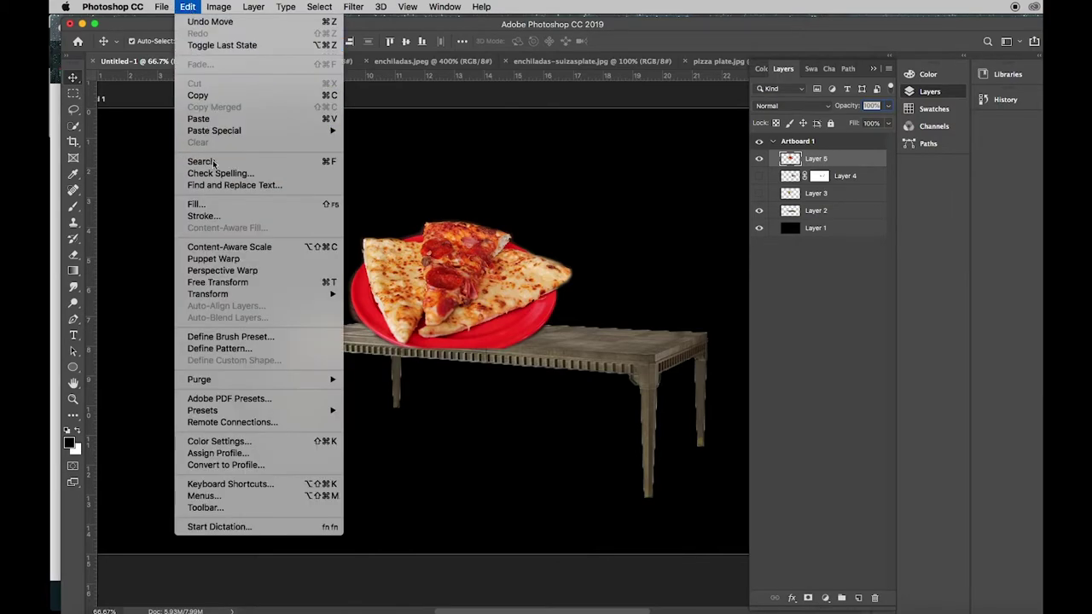
{"action": "mouse_move", "coordinate": [223, 296]}
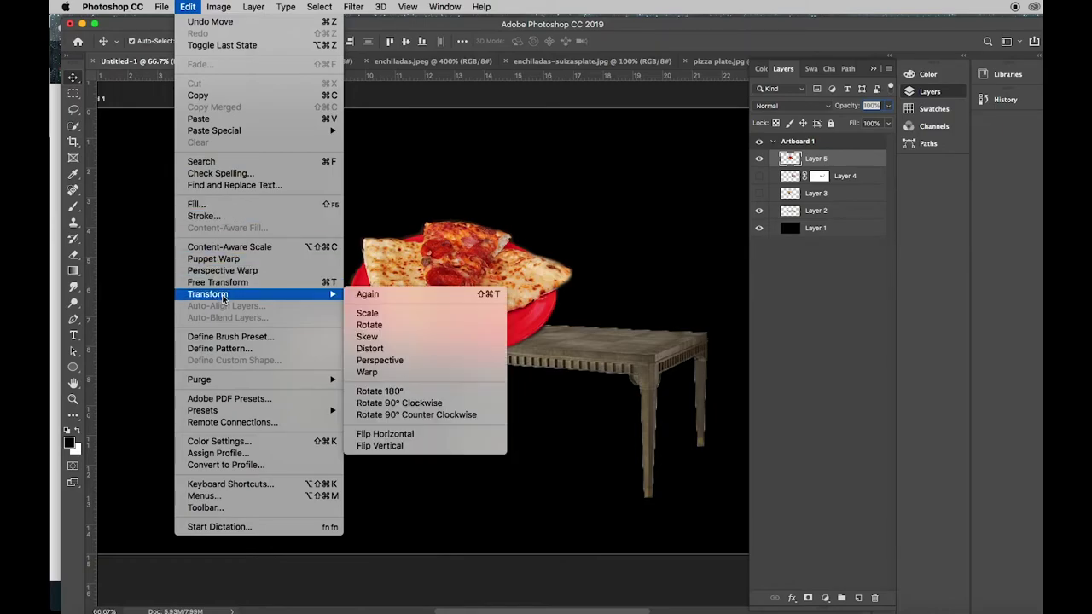
{"action": "left_click", "coordinate": [395, 313]}
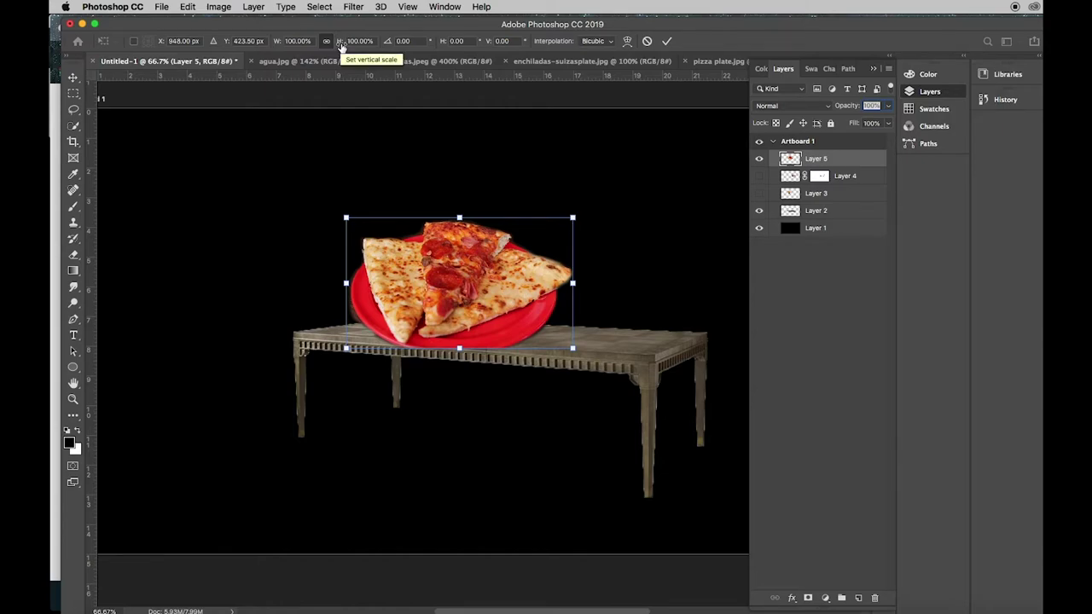
{"action": "left_click_drag", "start_coordinate": [340, 45], "coordinate": [321, 53]}
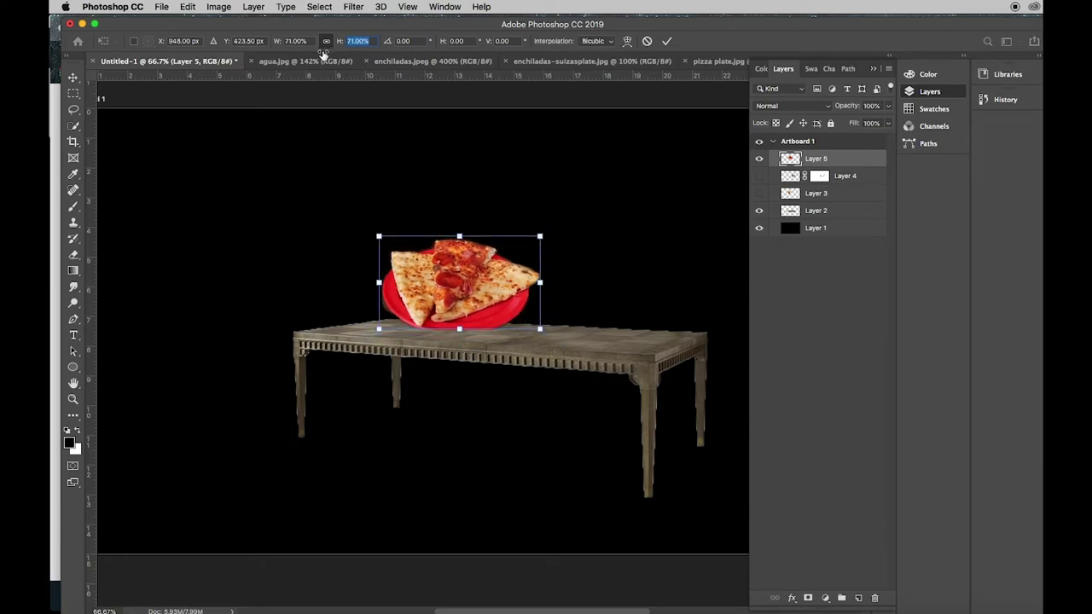
{"action": "left_click_drag", "start_coordinate": [322, 55], "coordinate": [319, 55]}
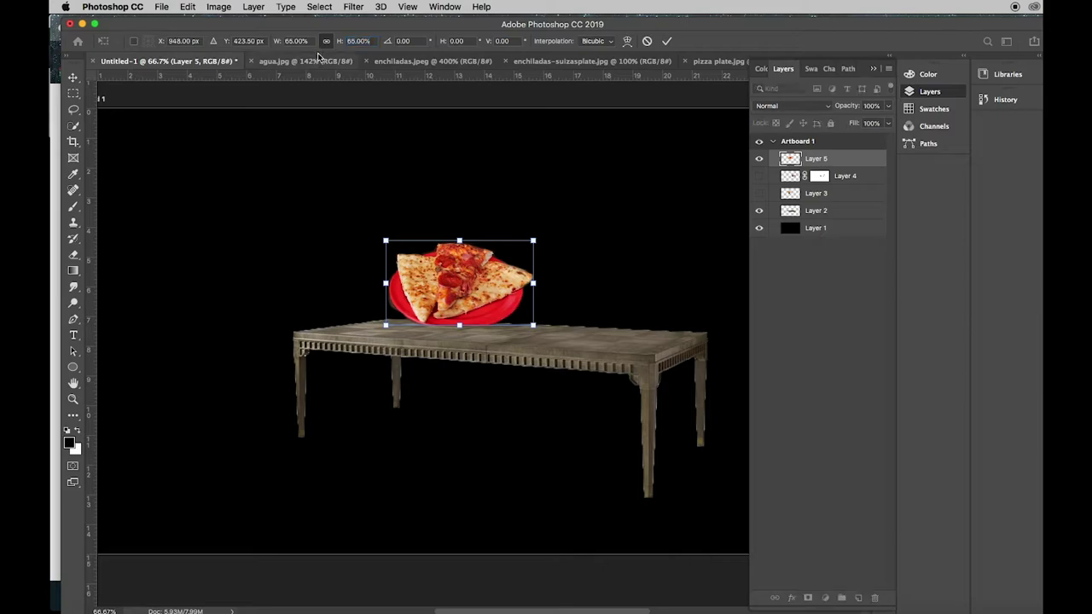
{"action": "left_click_drag", "start_coordinate": [474, 292], "coordinate": [433, 304]}
{"action": "left_click", "coordinate": [667, 41]}
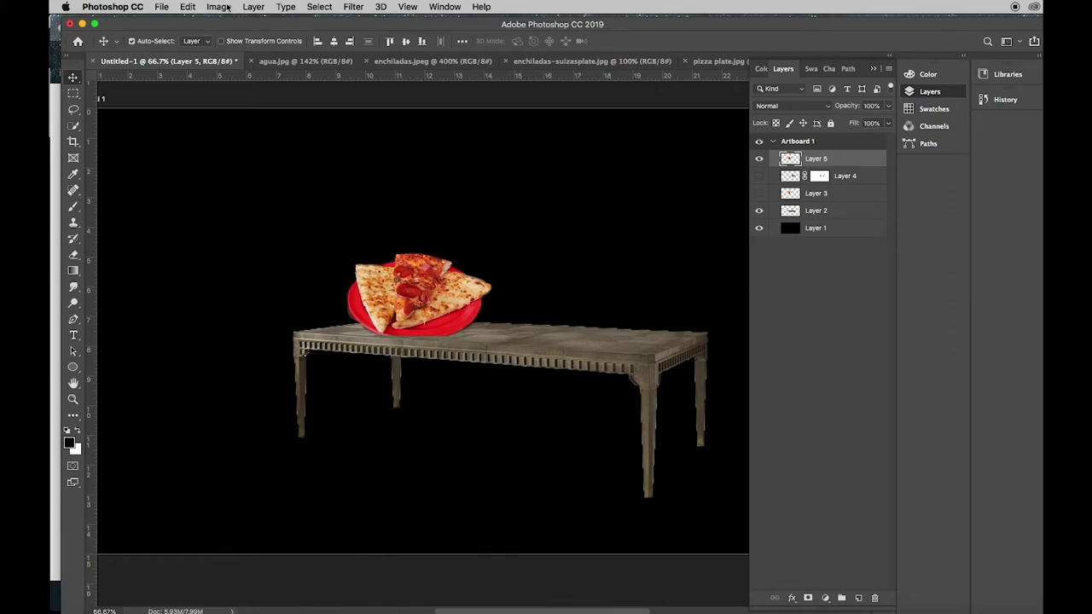
Distort the pizza plate, lowering its top corners until it's squashed to 34.31% height.
{"action": "left_click", "coordinate": [186, 6]}
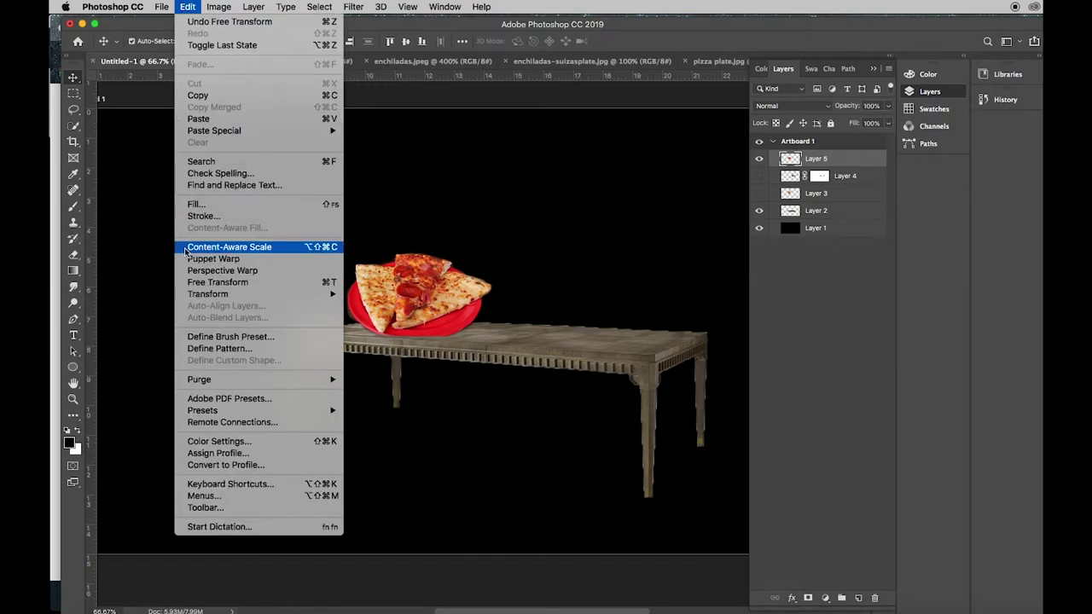
{"action": "mouse_move", "coordinate": [204, 295]}
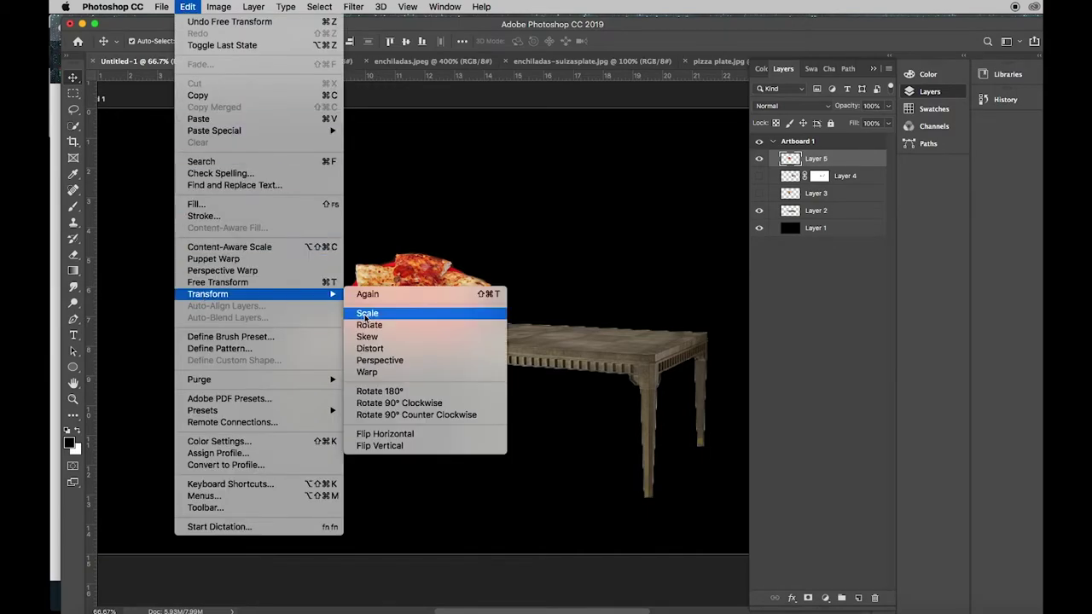
{"action": "left_click", "coordinate": [395, 350]}
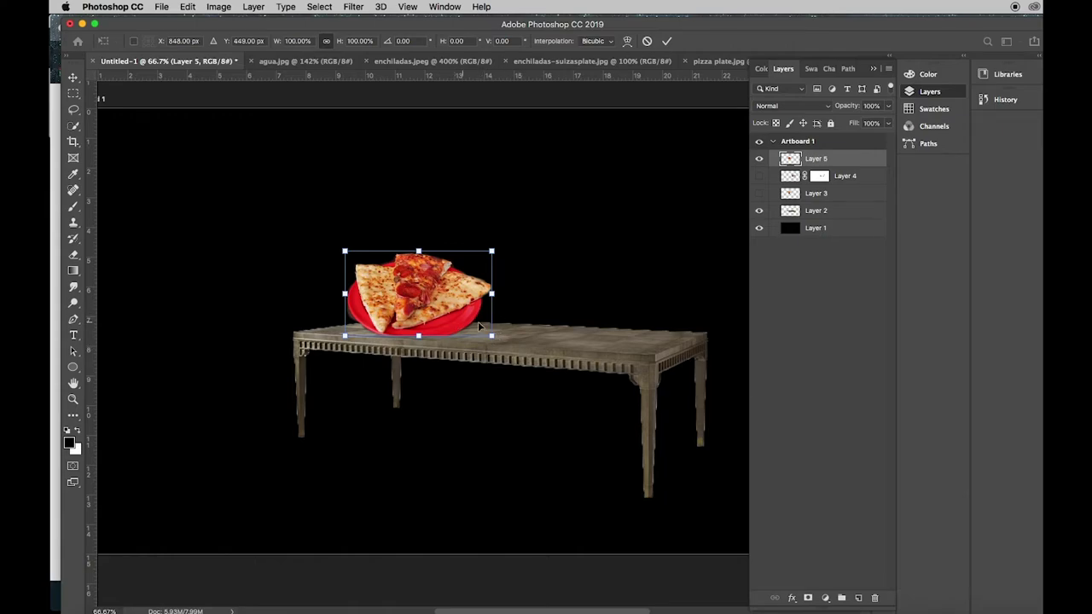
{"action": "left_click_drag", "start_coordinate": [494, 254], "coordinate": [478, 266]}
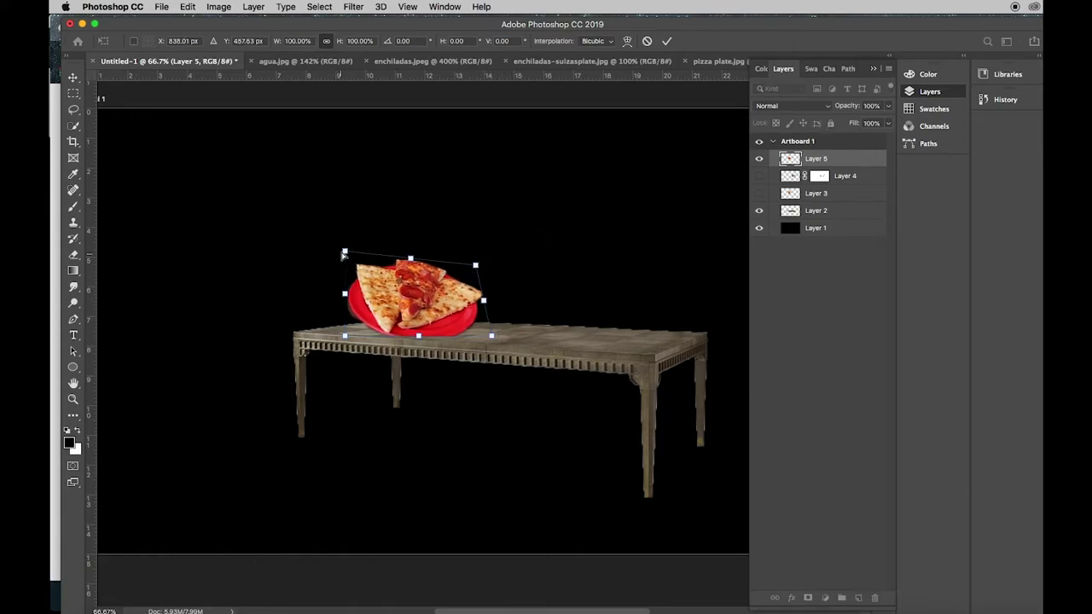
{"action": "left_click_drag", "start_coordinate": [344, 253], "coordinate": [370, 269]}
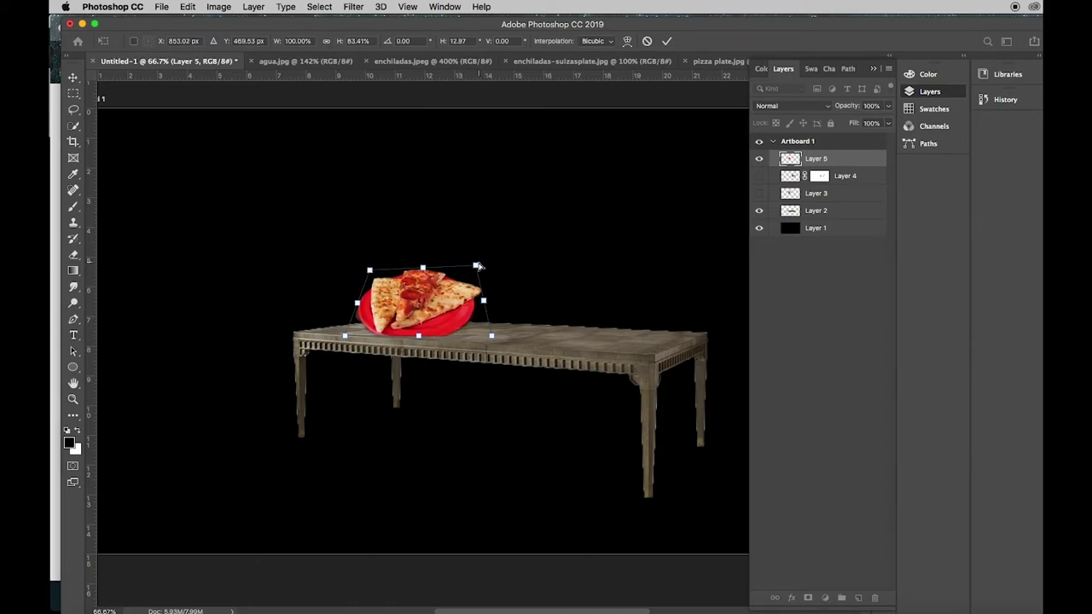
{"action": "left_click_drag", "start_coordinate": [478, 267], "coordinate": [463, 284]}
{"action": "left_click_drag", "start_coordinate": [370, 271], "coordinate": [379, 293]}
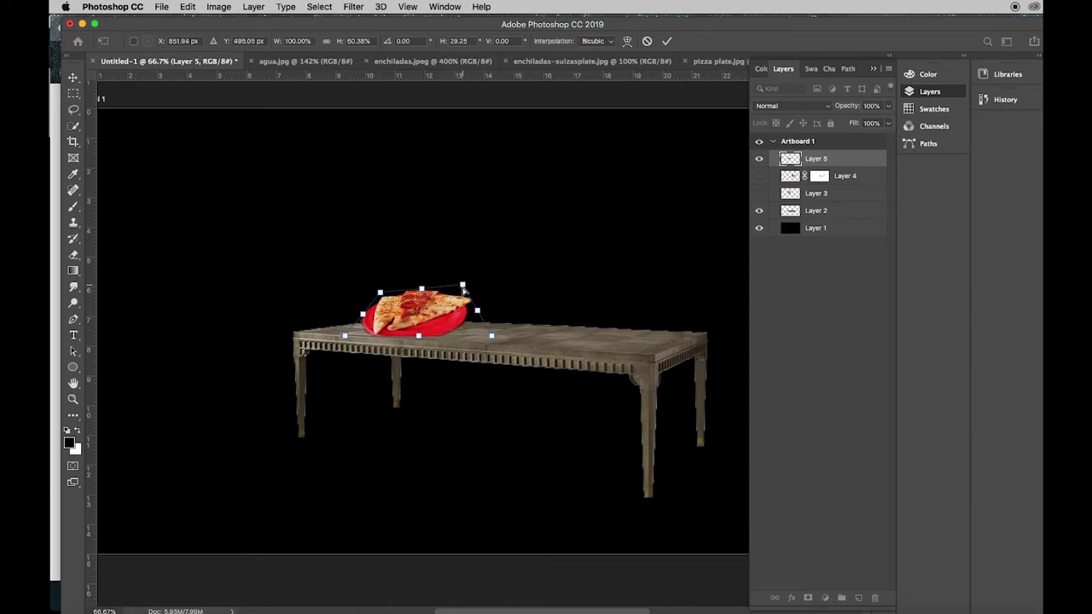
{"action": "left_click_drag", "start_coordinate": [464, 291], "coordinate": [460, 301]}
{"action": "left_click_drag", "start_coordinate": [381, 292], "coordinate": [382, 303]}
{"action": "left_click_drag", "start_coordinate": [461, 301], "coordinate": [465, 305]}
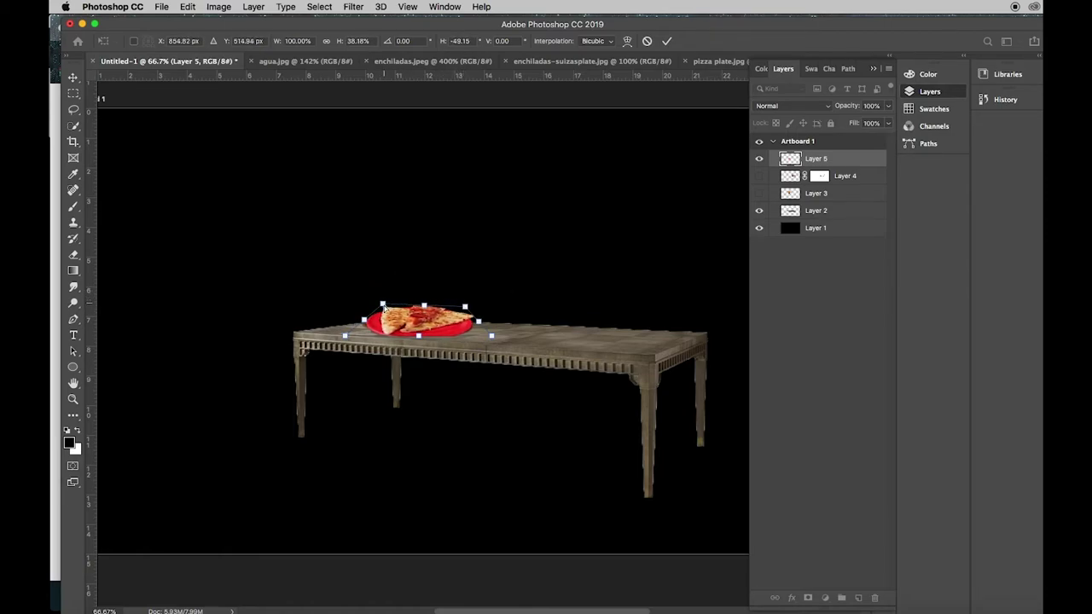
{"action": "left_click_drag", "start_coordinate": [383, 306], "coordinate": [389, 308]}
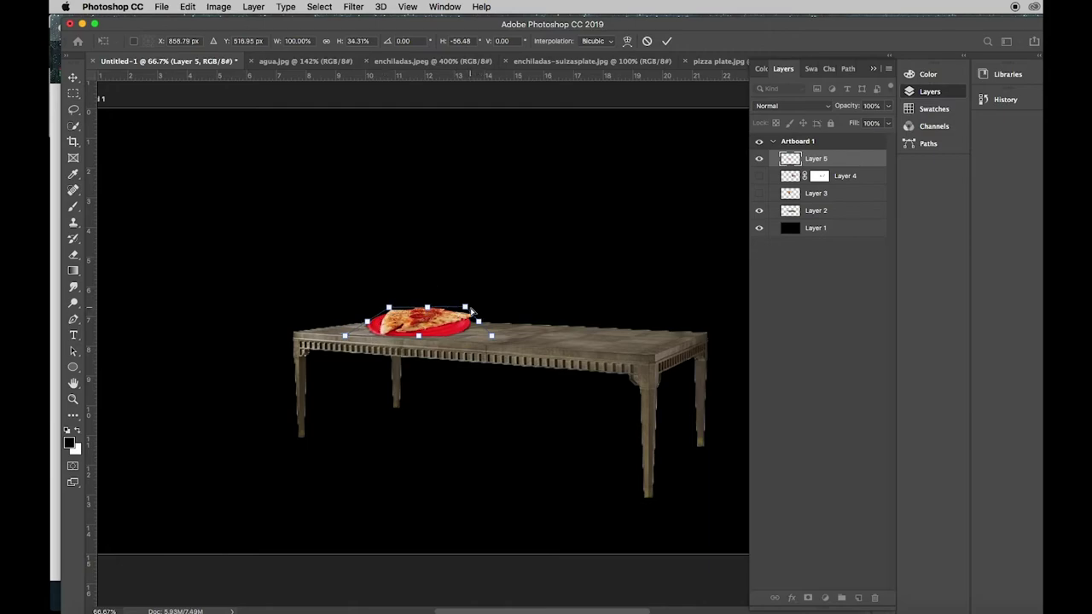
{"action": "left_click_drag", "start_coordinate": [470, 309], "coordinate": [470, 312]}
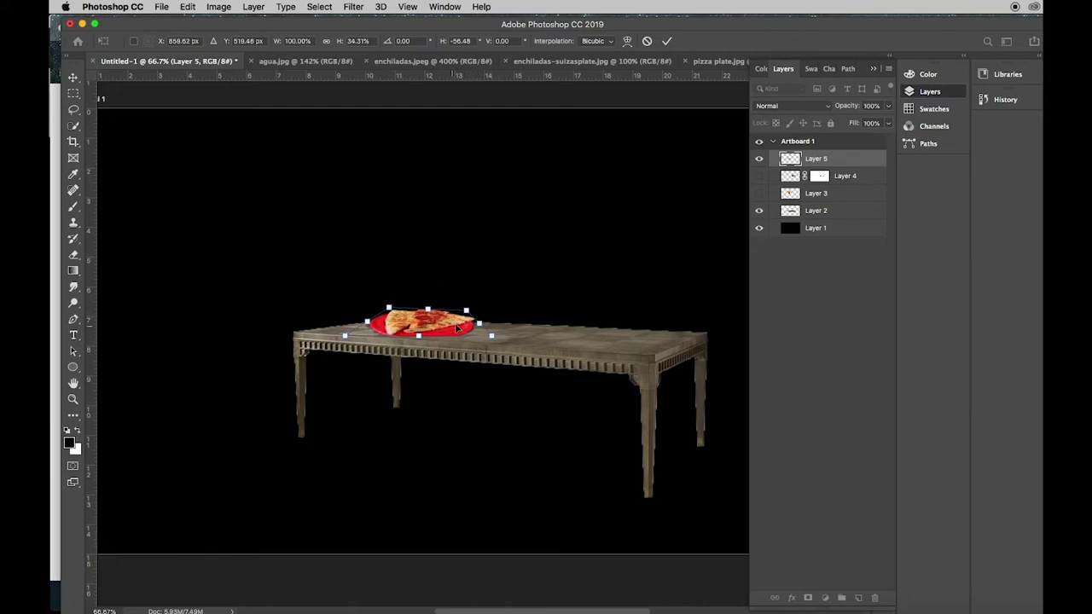
Apply the distortion, slide the plate left, and place a duplicate (Layer 5 copy) mid-table.
{"action": "left_click", "coordinate": [666, 42]}
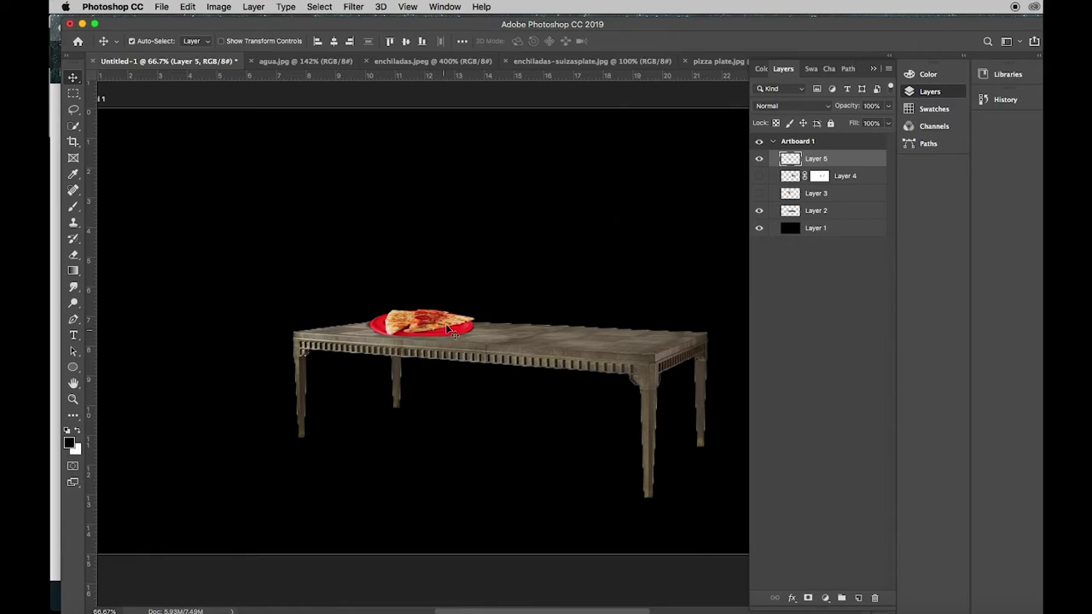
{"action": "left_click_drag", "start_coordinate": [445, 323], "coordinate": [418, 339]}
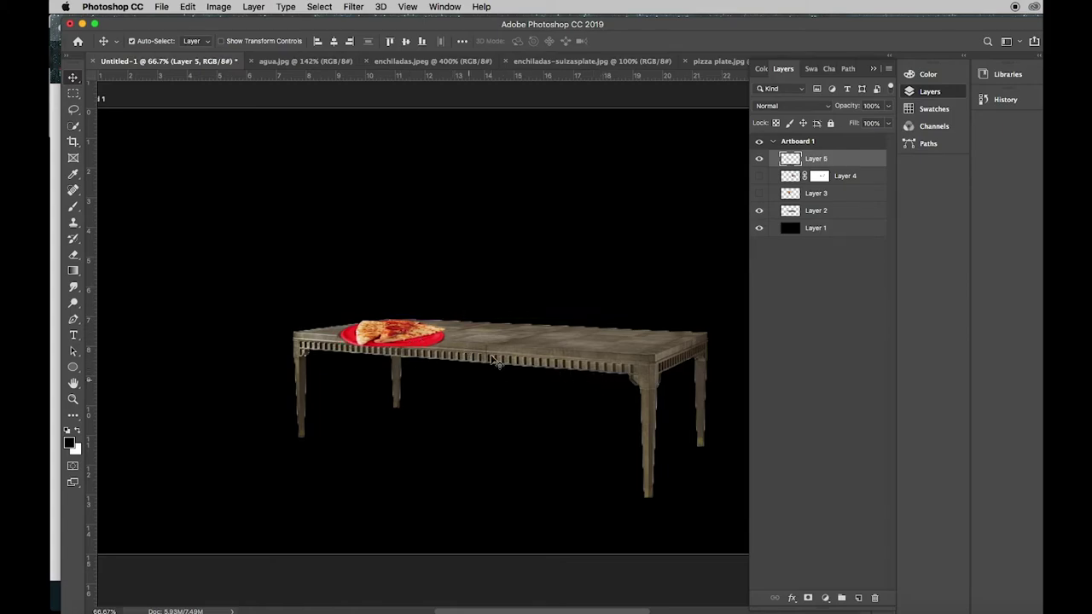
{"action": "right_click", "coordinate": [857, 159]}
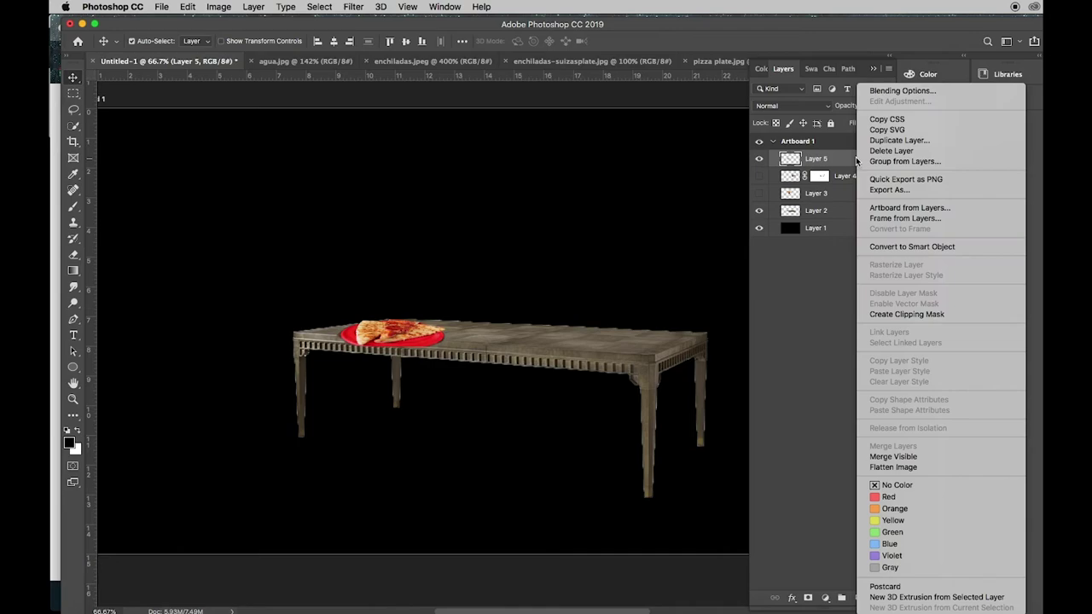
{"action": "left_click", "coordinate": [909, 145]}
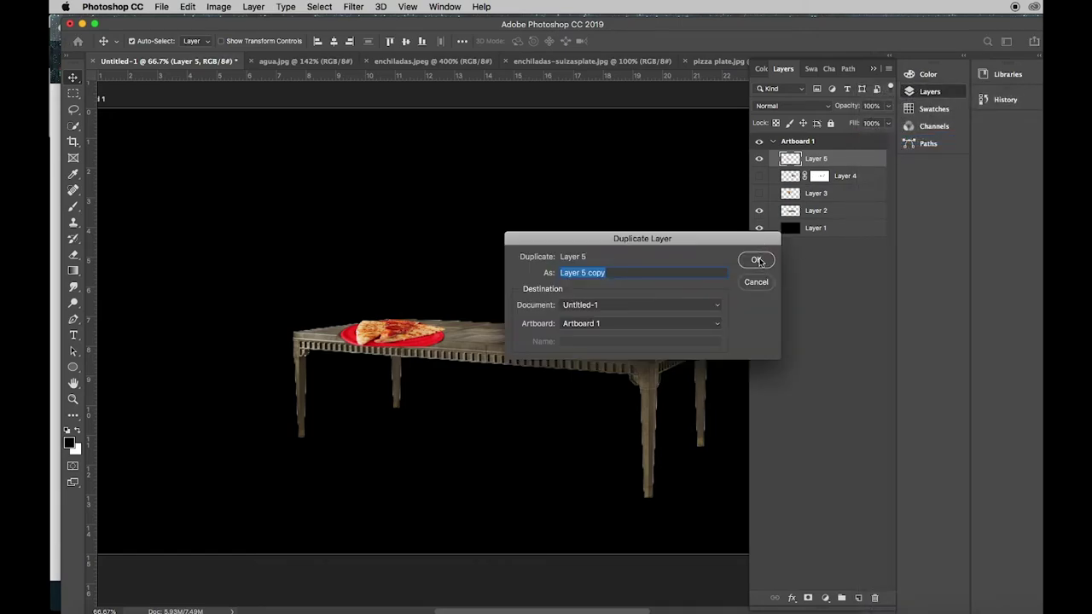
{"action": "left_click", "coordinate": [757, 261]}
{"action": "left_click_drag", "start_coordinate": [405, 341], "coordinate": [505, 342]}
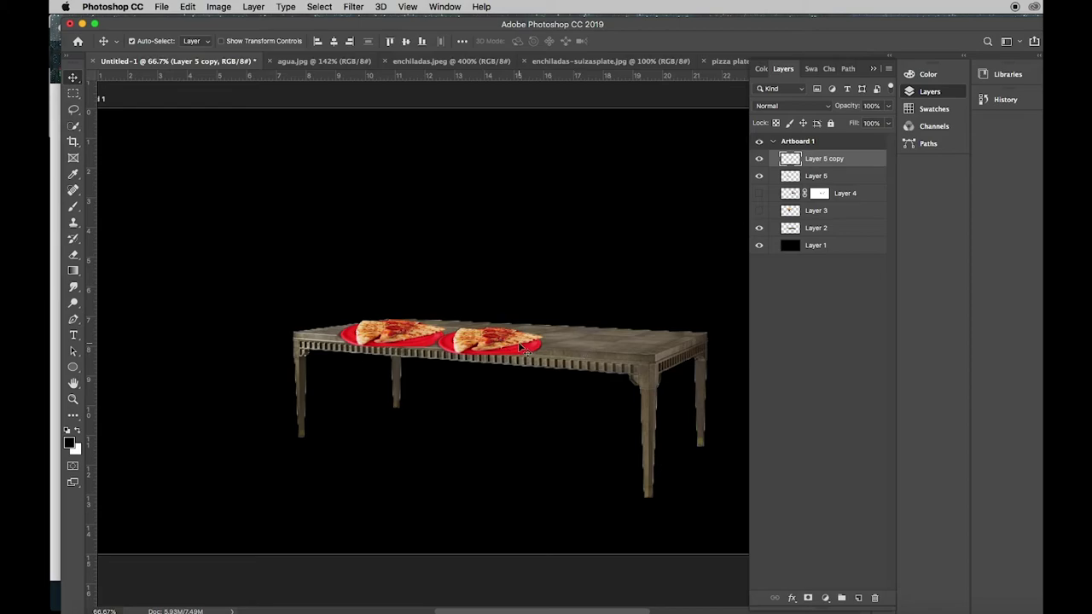
Duplicate it again as Layer 5 copy 2 and place it at the table's right end.
{"action": "right_click", "coordinate": [516, 341]}
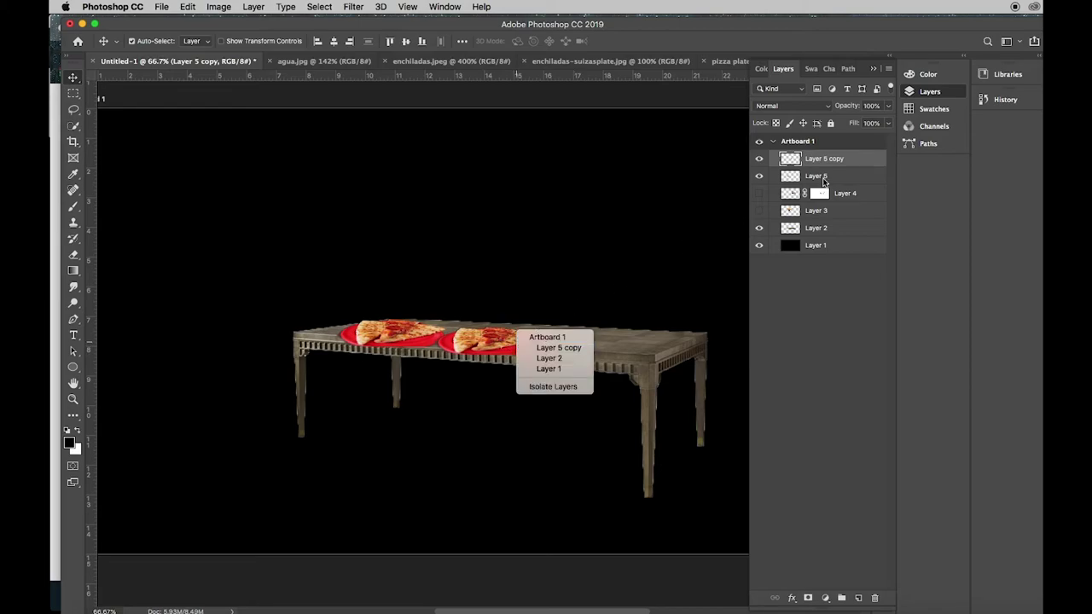
{"action": "left_click", "coordinate": [841, 161]}
{"action": "right_click", "coordinate": [841, 161]}
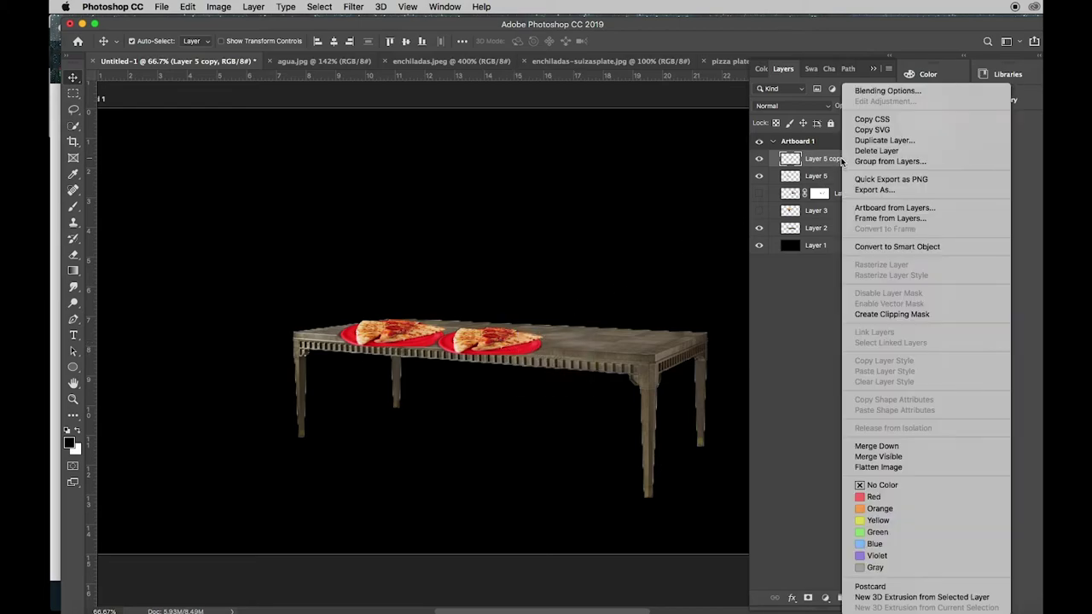
{"action": "left_click", "coordinate": [887, 141]}
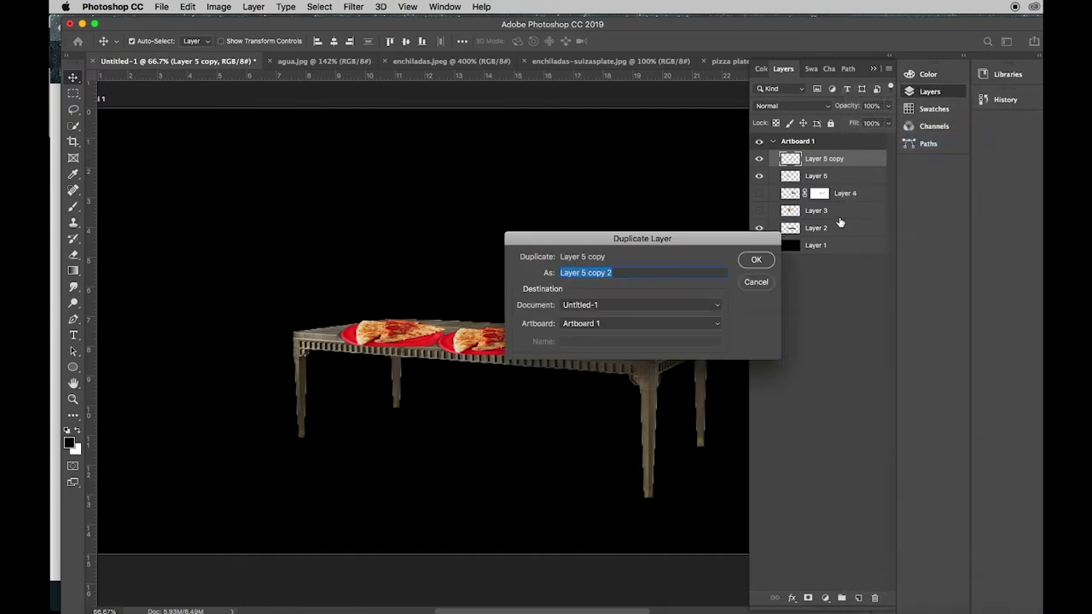
{"action": "left_click", "coordinate": [757, 260]}
{"action": "left_click_drag", "start_coordinate": [503, 351], "coordinate": [614, 351]}
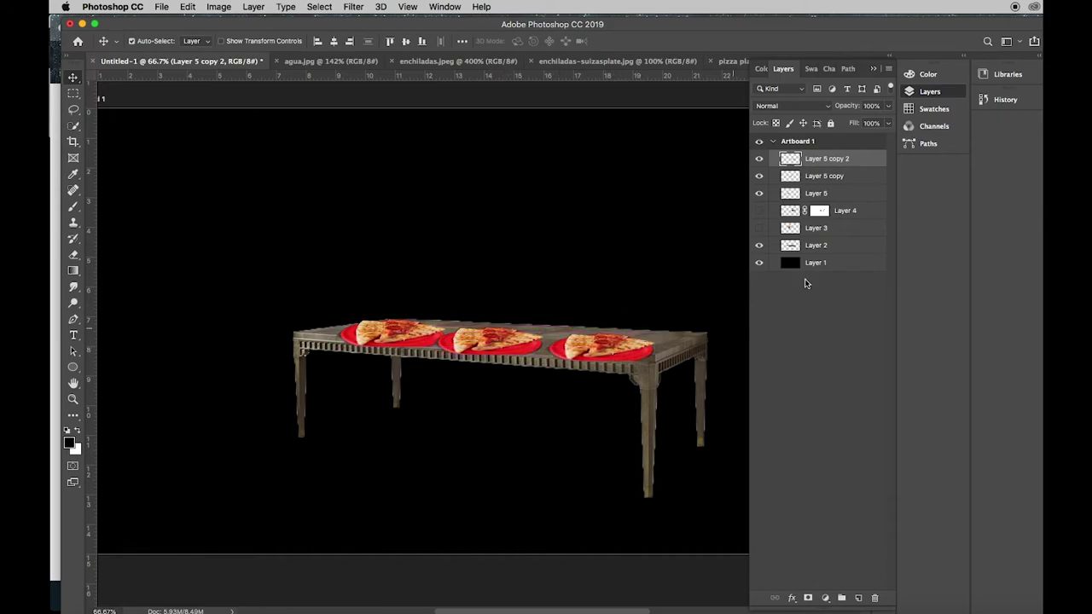
Show Layer 4 and Layer 3 again and zoom out to view the whole artboard.
{"action": "left_click", "coordinate": [758, 210]}
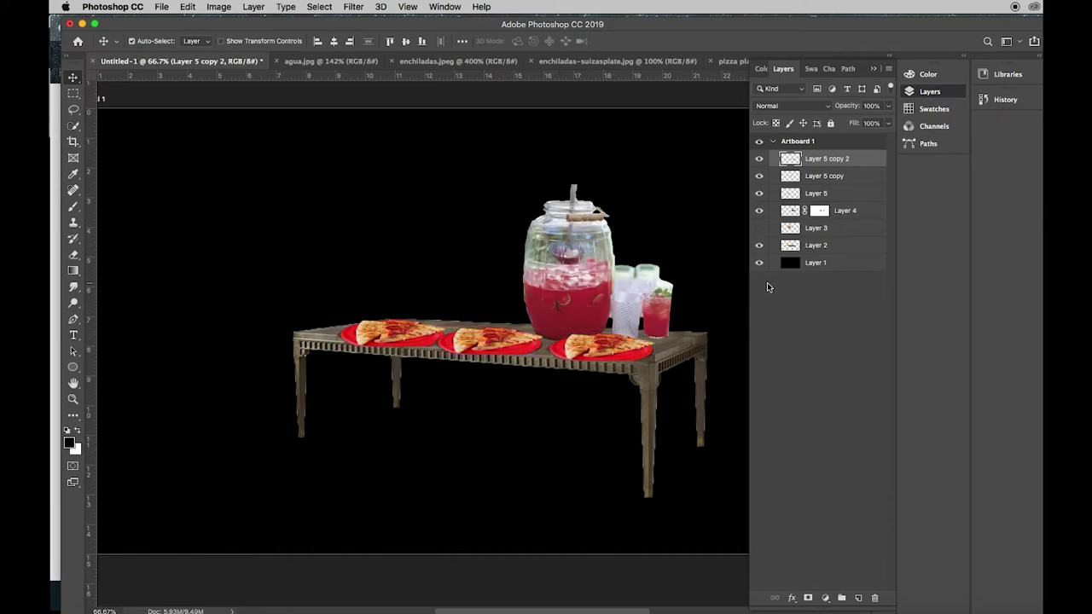
{"action": "left_click", "coordinate": [758, 228]}
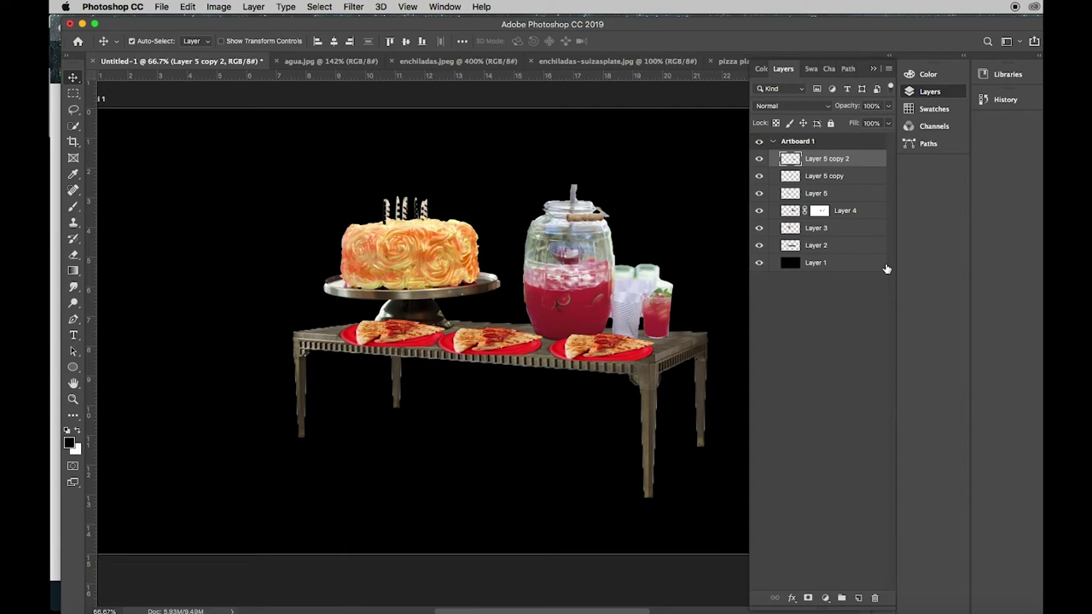
{"action": "key", "text": "super+minus"}
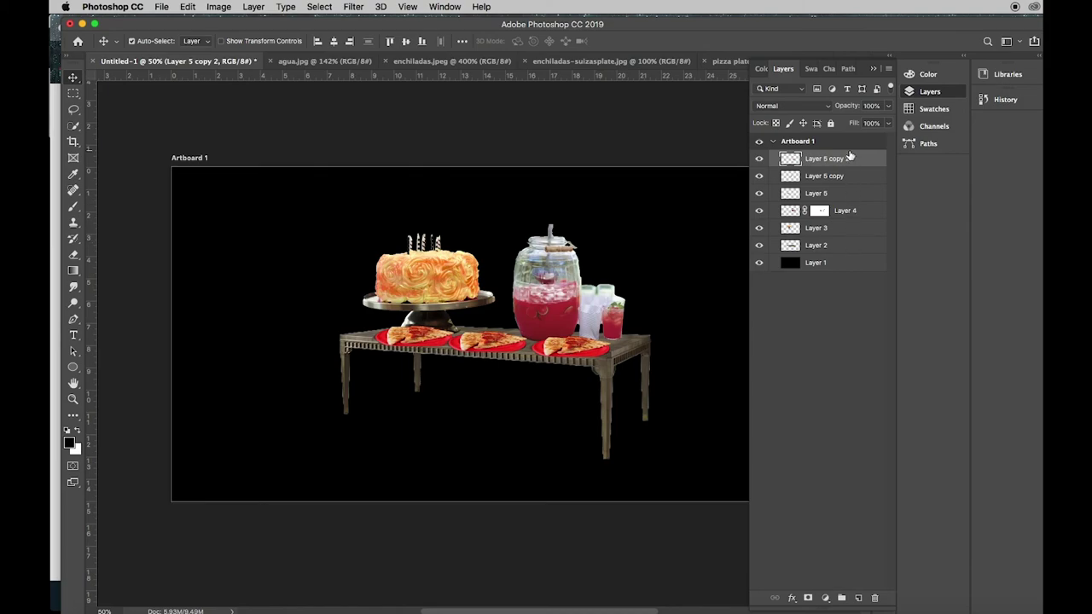
Group Layer 2 through Layer 5 copy 2 and rename Group 1 to 'table'.
{"action": "left_click", "coordinate": [849, 247], "text": "shift"}
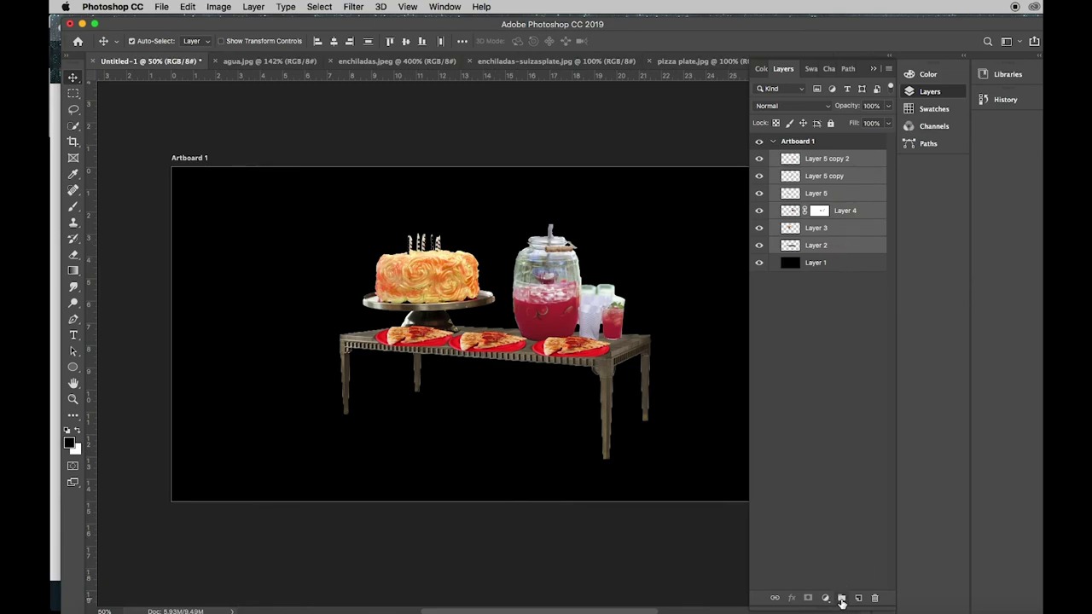
{"action": "left_click", "coordinate": [841, 598]}
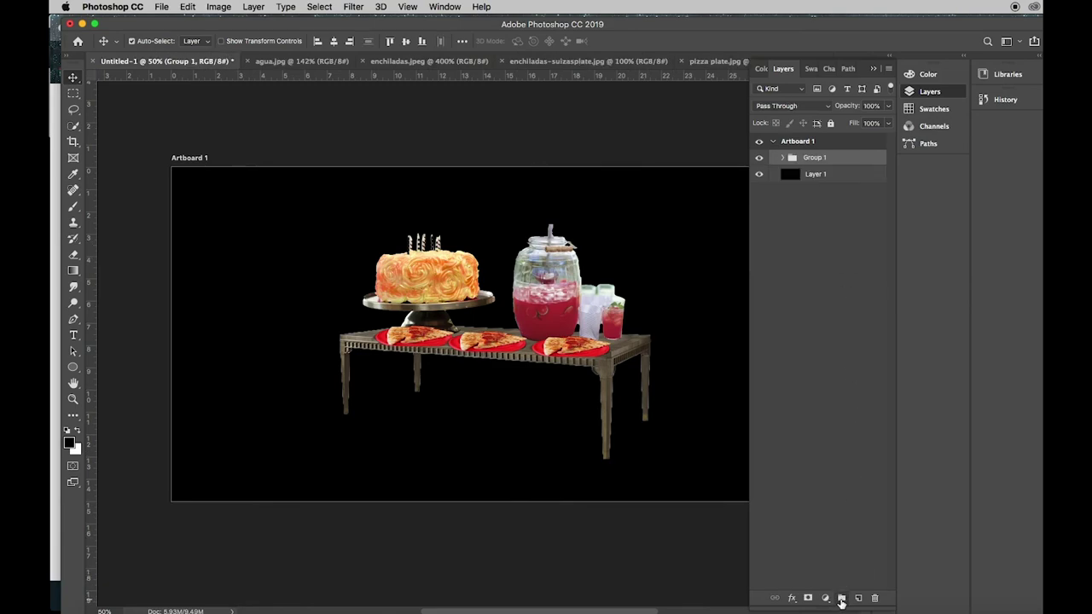
{"action": "left_click", "coordinate": [760, 158]}
{"action": "double_click", "coordinate": [813, 158]}
{"action": "type", "text": "table"}
{"action": "key", "text": "Return"}
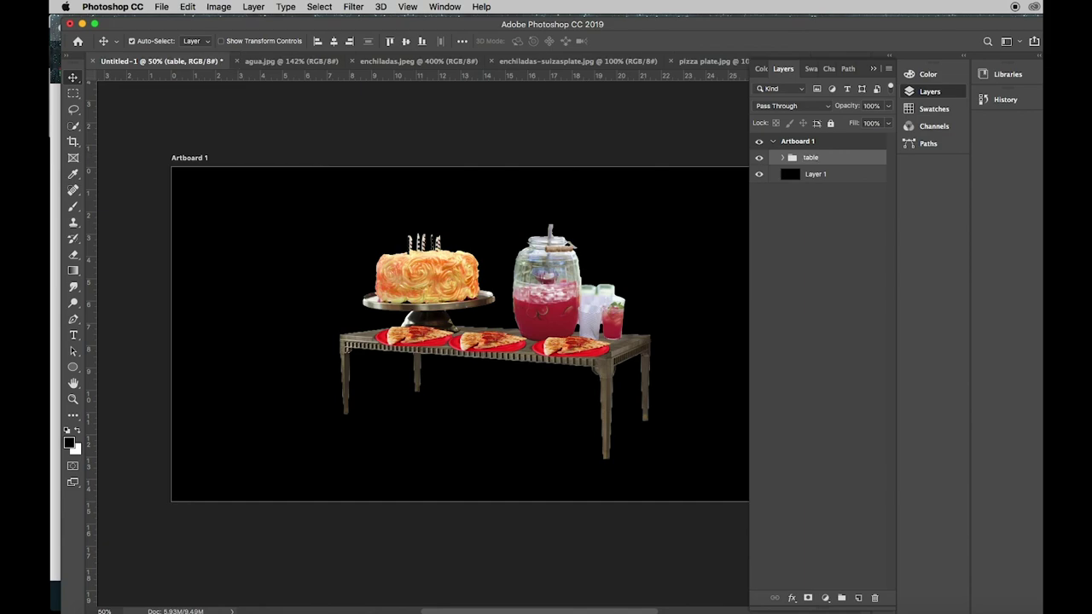